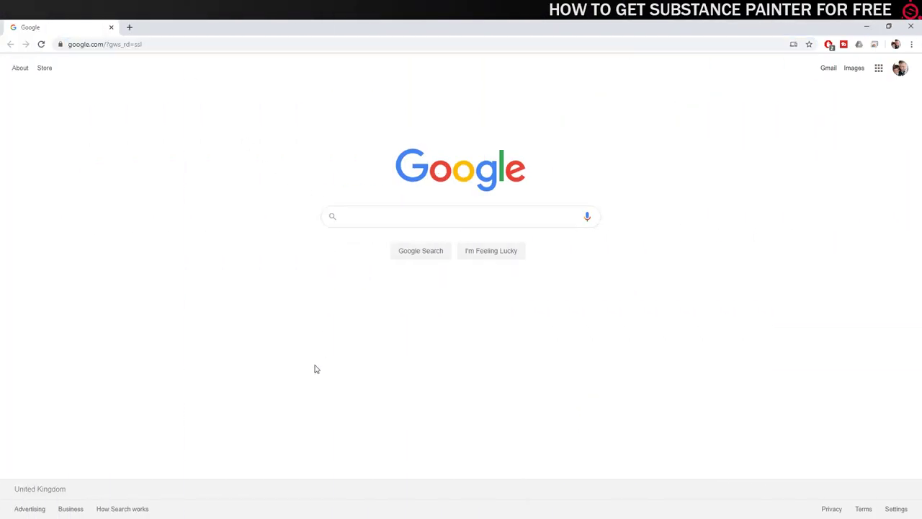
# Google 'substance painter student' and open the 'Special Offers for Education | Substance 3D' result.
pyautogui.click(315, 368)
pyautogui.click(190, 41)
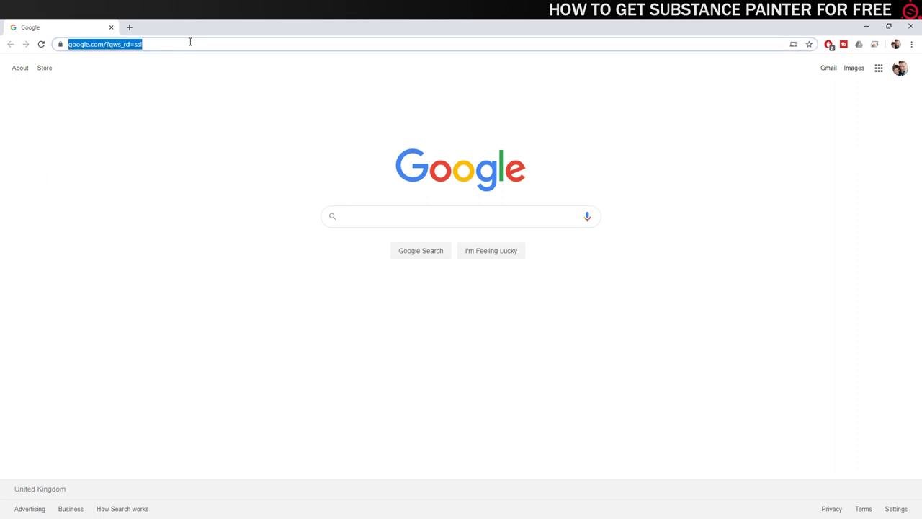
pyautogui.write('g')
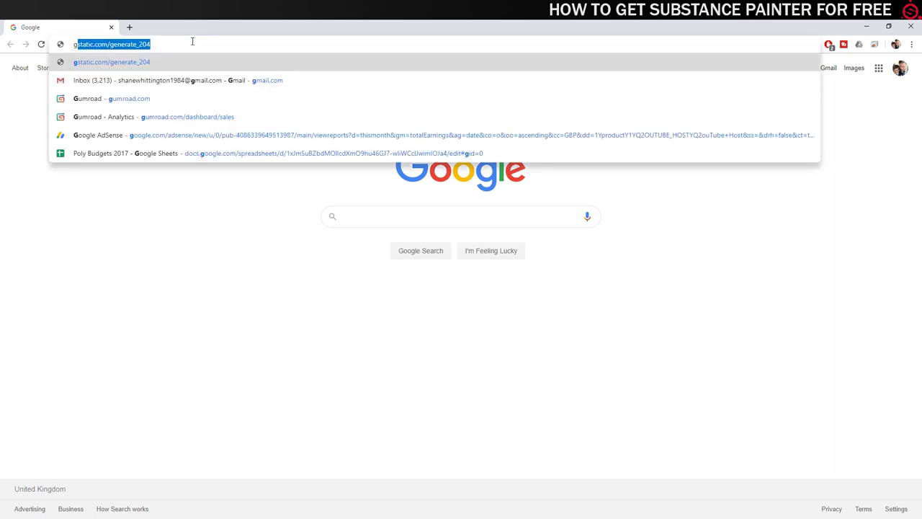
pyautogui.press('BackSpace')
pyautogui.press('BackSpace')
pyautogui.write('su')
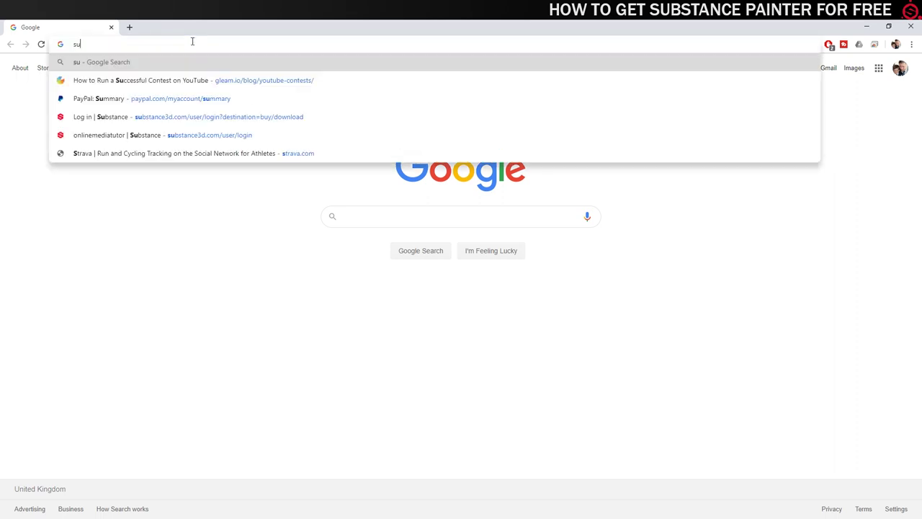
pyautogui.write('bstan')
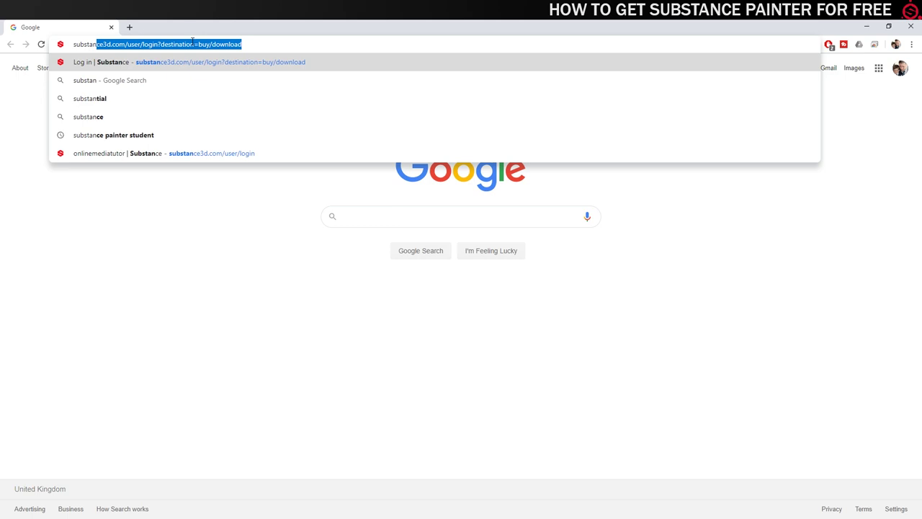
pyautogui.click(135, 141)
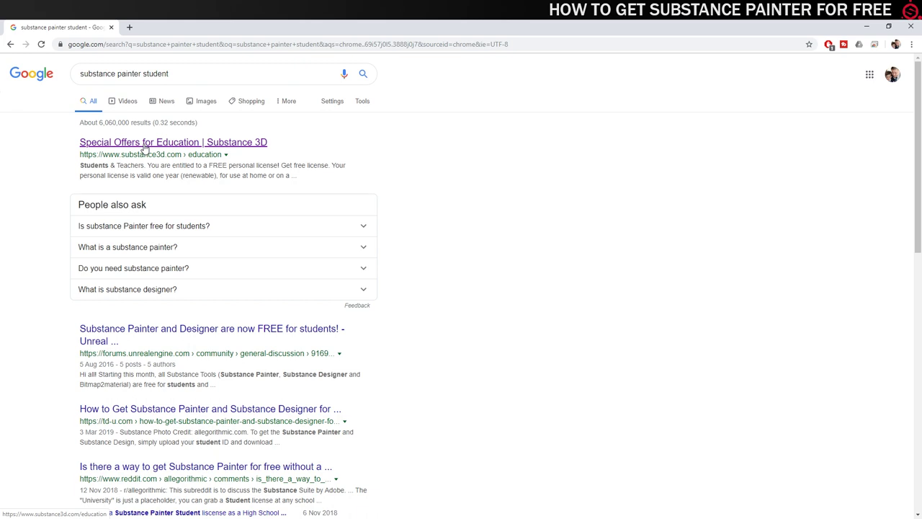
pyautogui.click(145, 149)
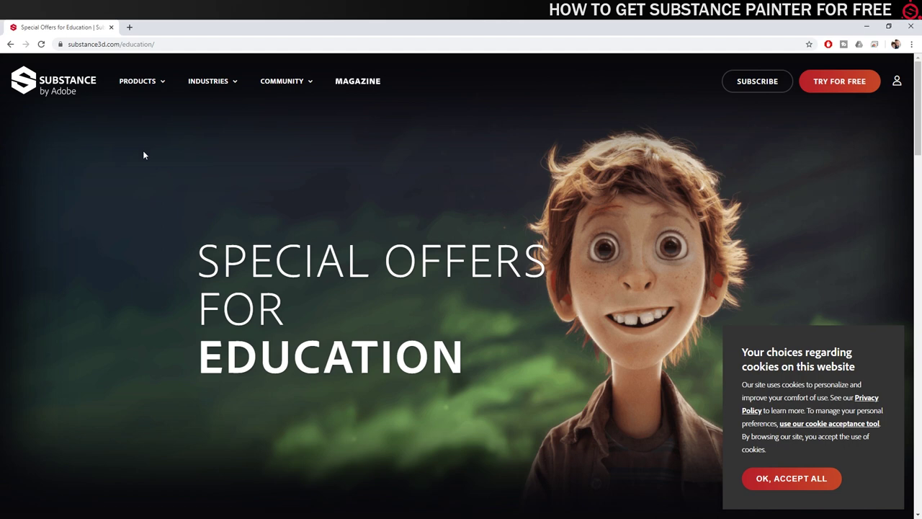
# Scroll to STUDENTS & TEACHERS and request the free licence with GET YOUR FREE LICENSE.
pyautogui.scroll(-5, 296, 189)
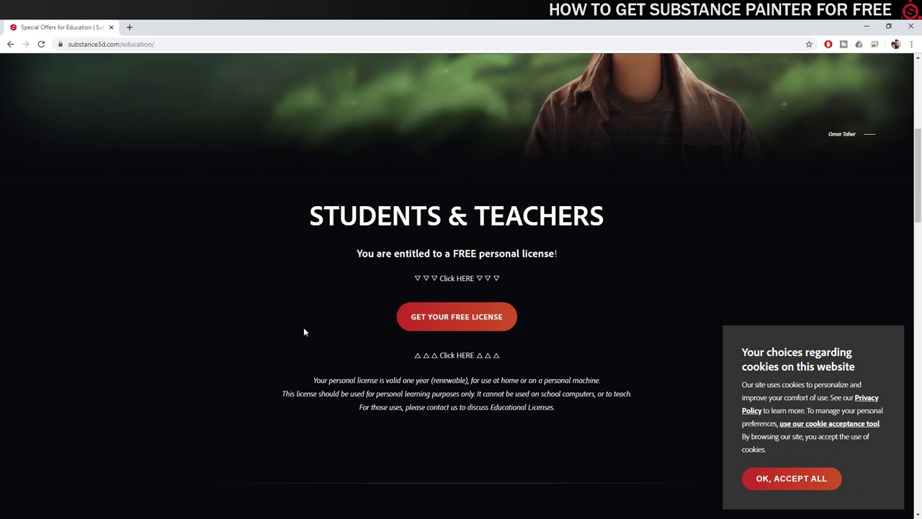
pyautogui.click(475, 322)
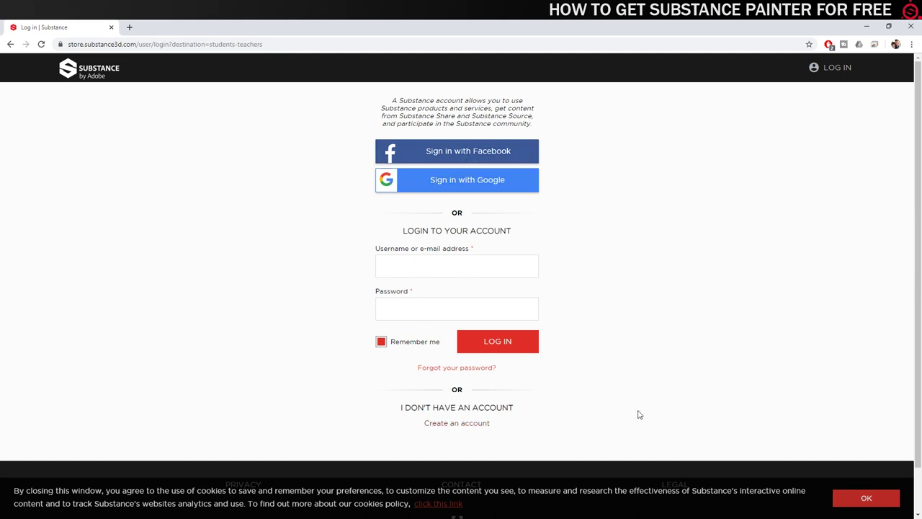
# Log in to the Substance account using Chrome's saved credentials.
pyautogui.click(425, 269)
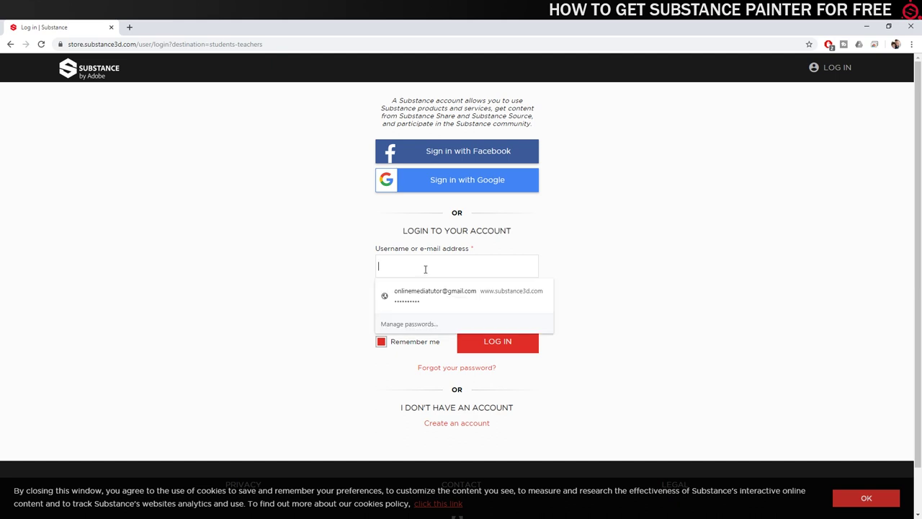
pyautogui.click(435, 299)
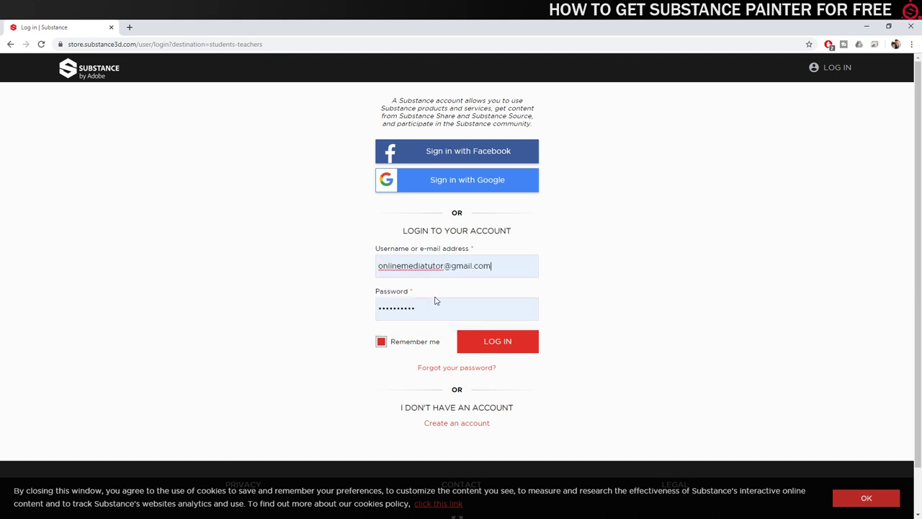
pyautogui.click(462, 349)
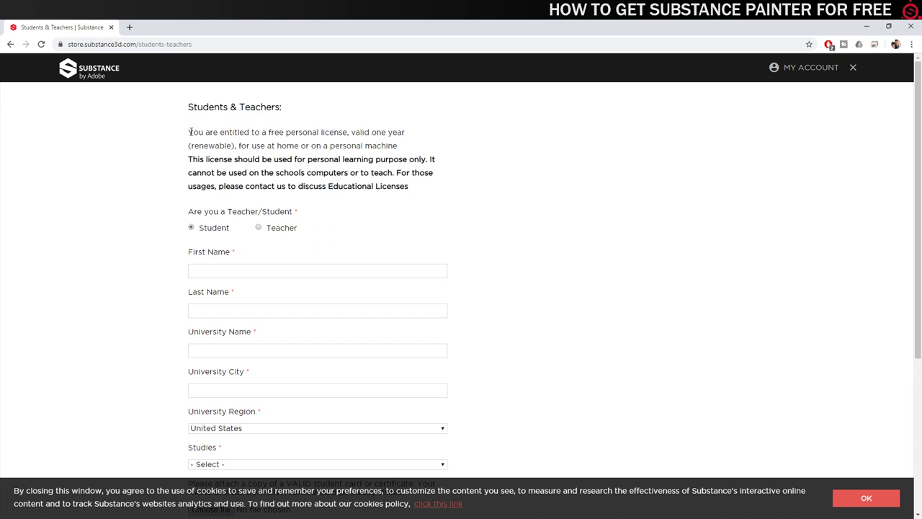
# Review the one-year renewable licence terms and choose the teacher applicant type.
pyautogui.moveTo(190, 132); pyautogui.dragTo(405, 153)
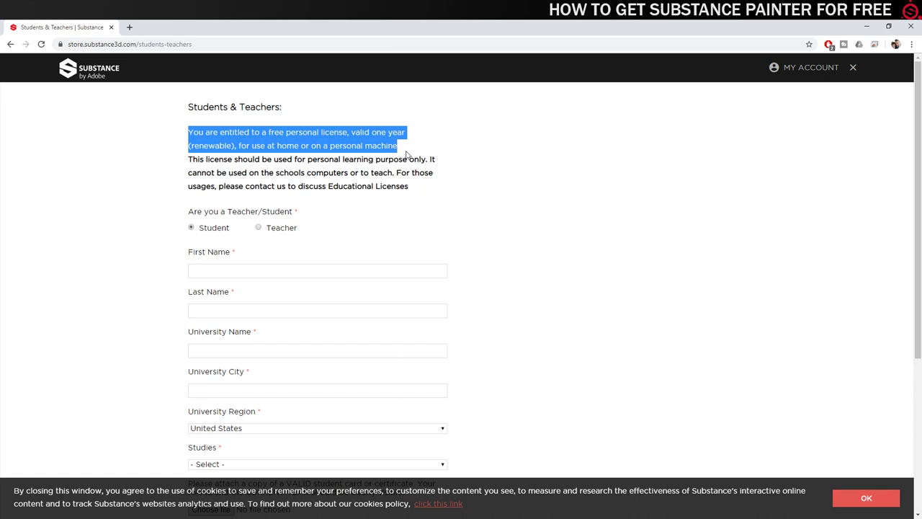
pyautogui.click(364, 238)
pyautogui.moveTo(186, 147); pyautogui.dragTo(236, 147)
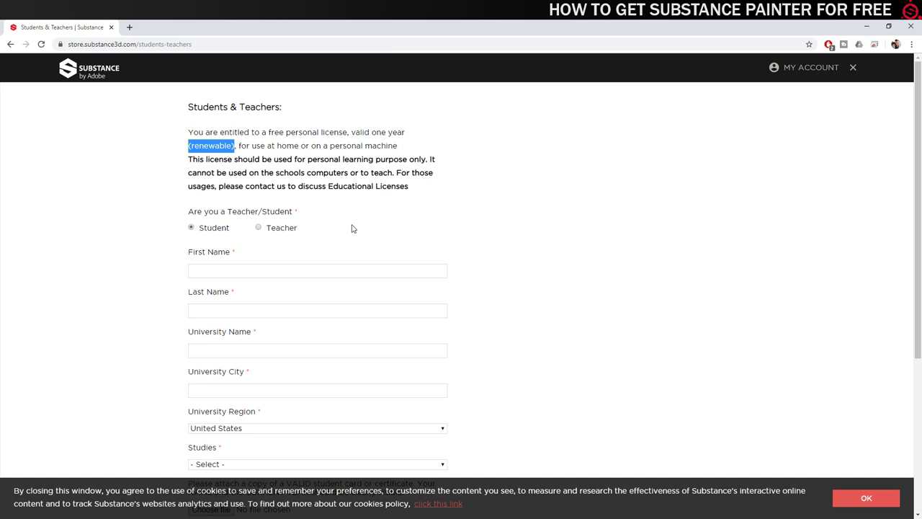
pyautogui.click(353, 228)
# Set the applicant type to teacher and the field of studies to Generalist 3D.
pyautogui.click(259, 229)
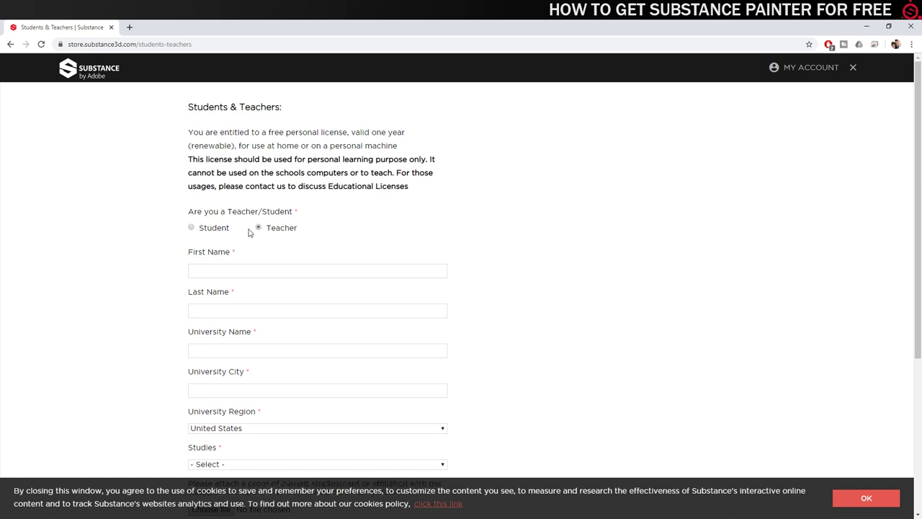
pyautogui.click(191, 229)
pyautogui.click(260, 230)
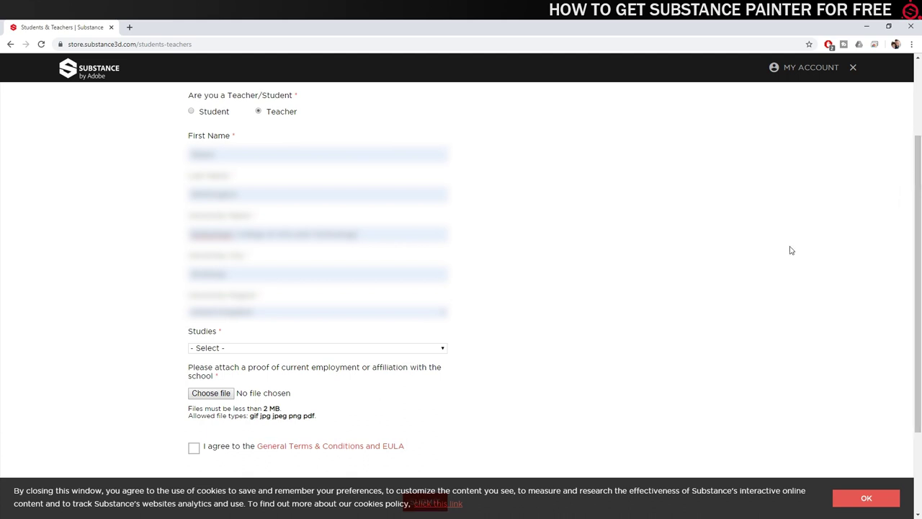
pyautogui.click(346, 352)
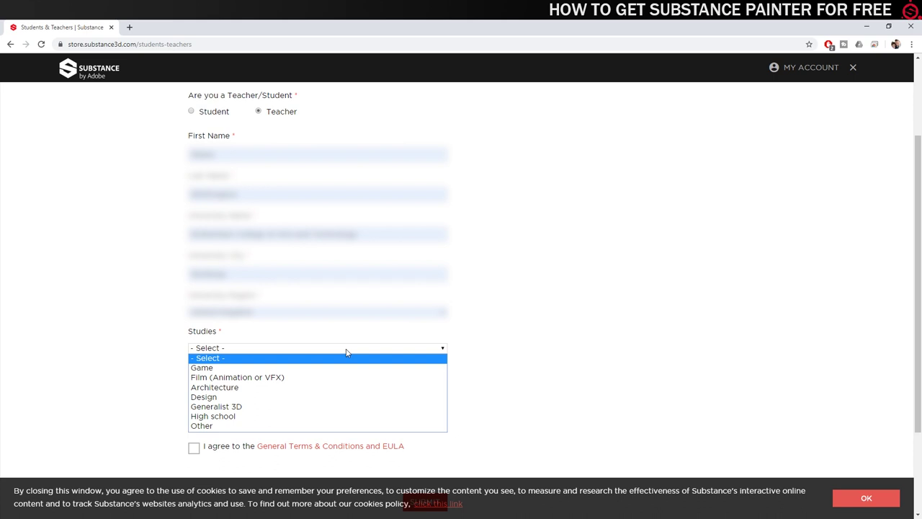
pyautogui.click(216, 407)
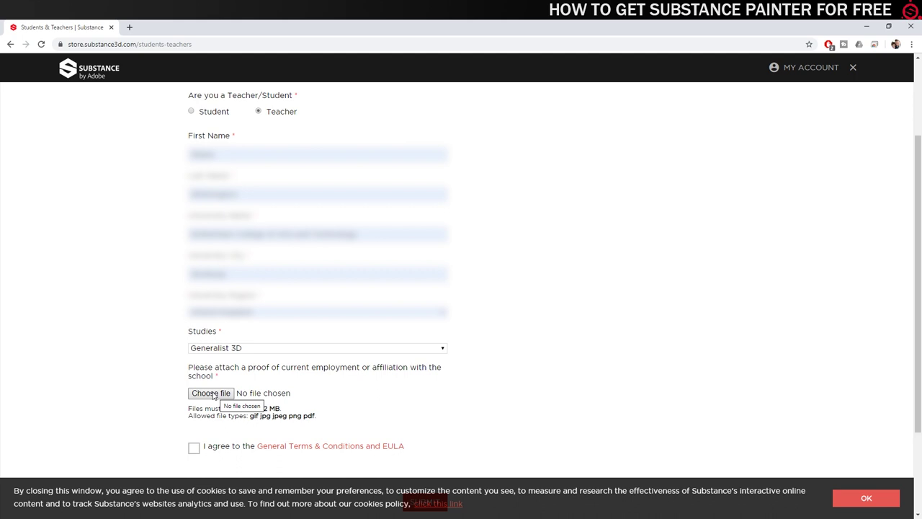
# Attach IMG_20191010_221637.jpg as proof of employment and accept the Terms & Conditions and EULA.
pyautogui.click(213, 395)
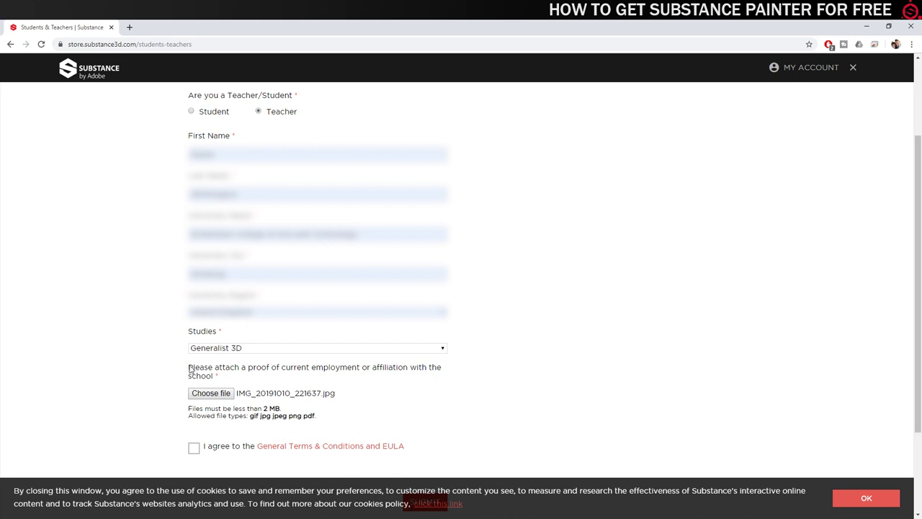
pyautogui.moveTo(190, 370); pyautogui.dragTo(237, 396)
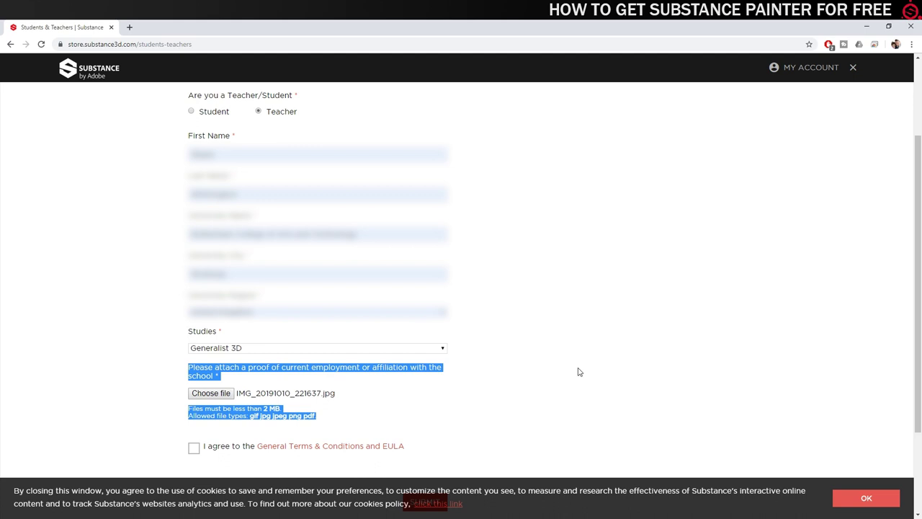
pyautogui.click(577, 371)
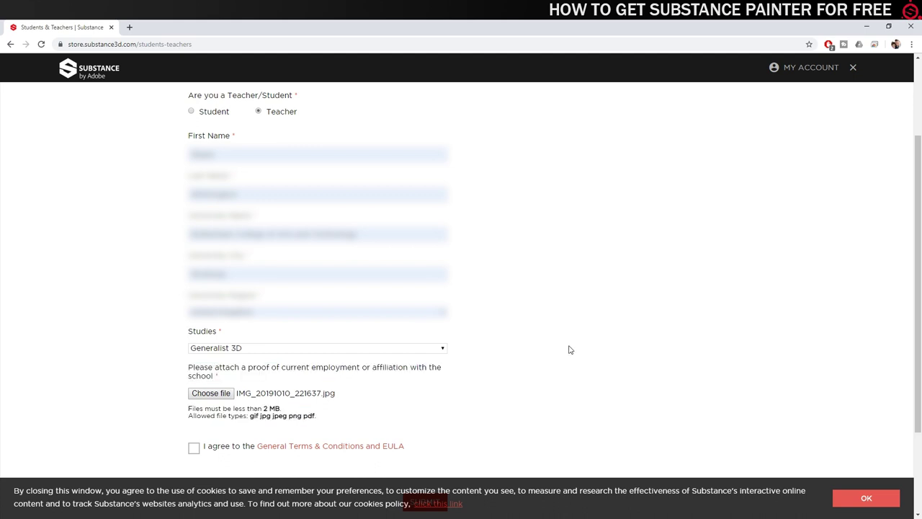
pyautogui.click(194, 448)
pyautogui.scroll(-2, 893, 216)
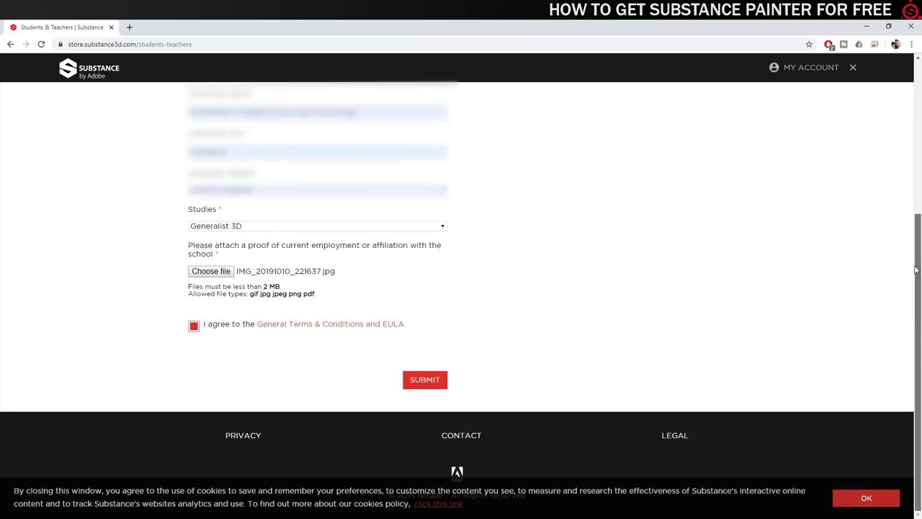
# Submit the teacher licence form and note the 'already have an active education license' notice.
pyautogui.click(424, 380)
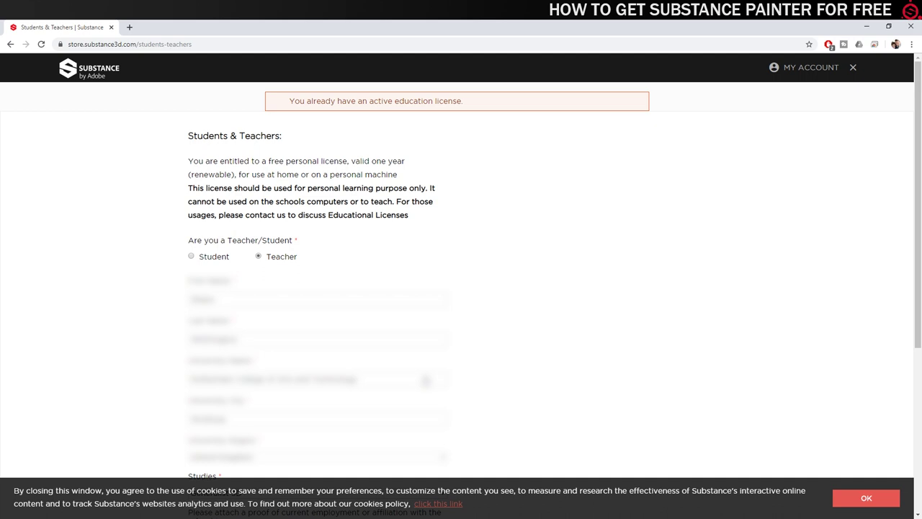
pyautogui.moveTo(468, 106); pyautogui.dragTo(288, 104)
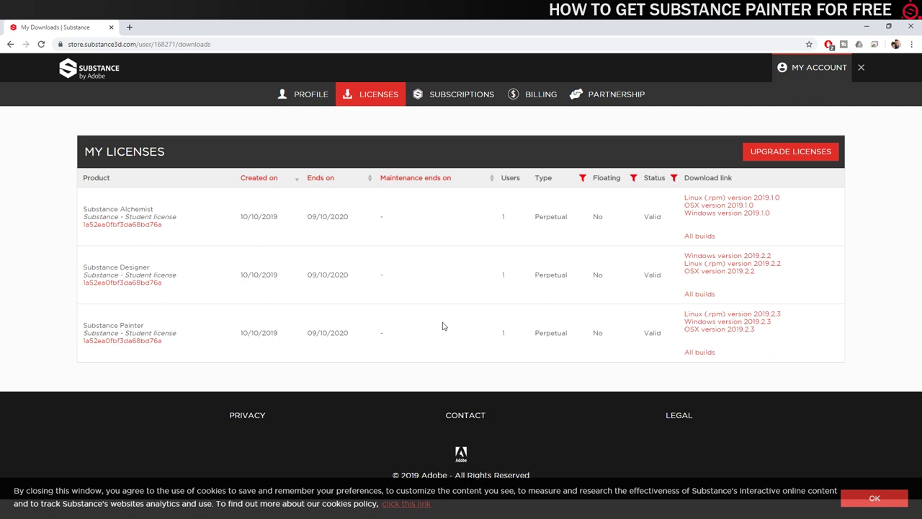
# Download the Substance Painter Windows 2019.2.3 installer, keep it despite the warning, and run it.
pyautogui.click(749, 327)
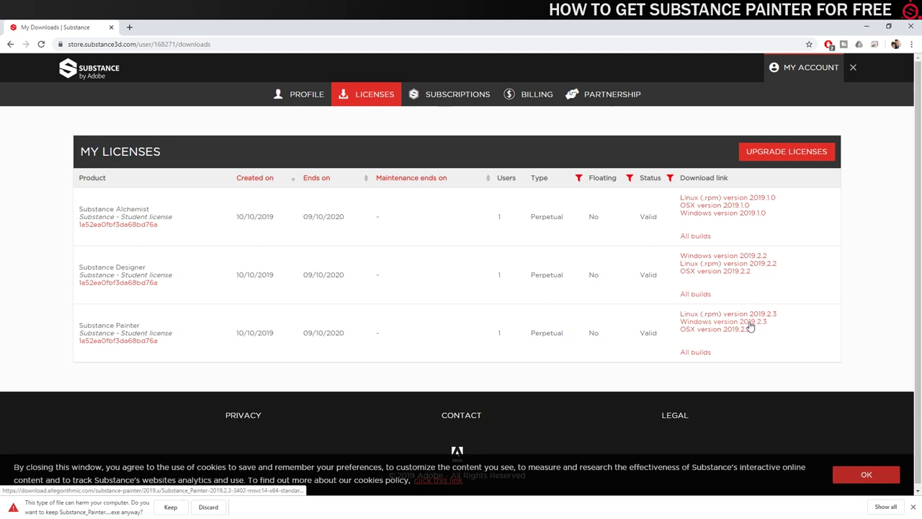
pyautogui.click(168, 507)
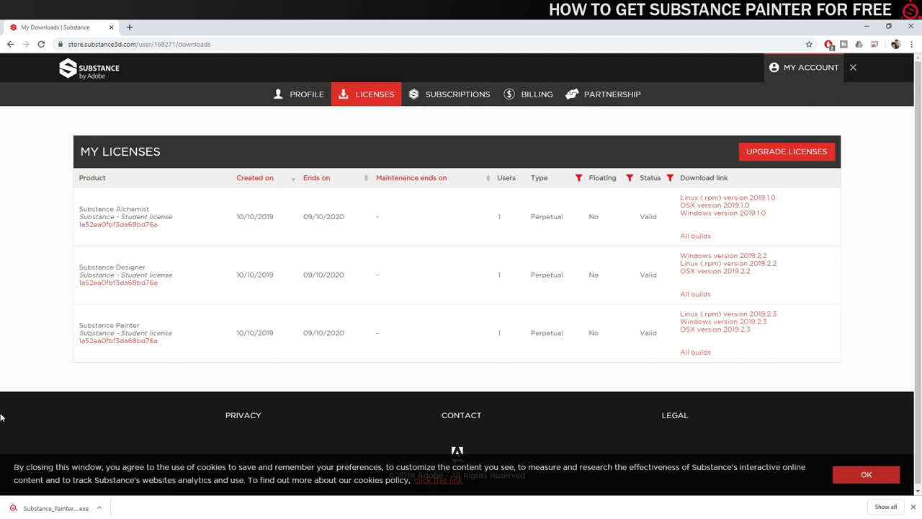
pyautogui.click(55, 508)
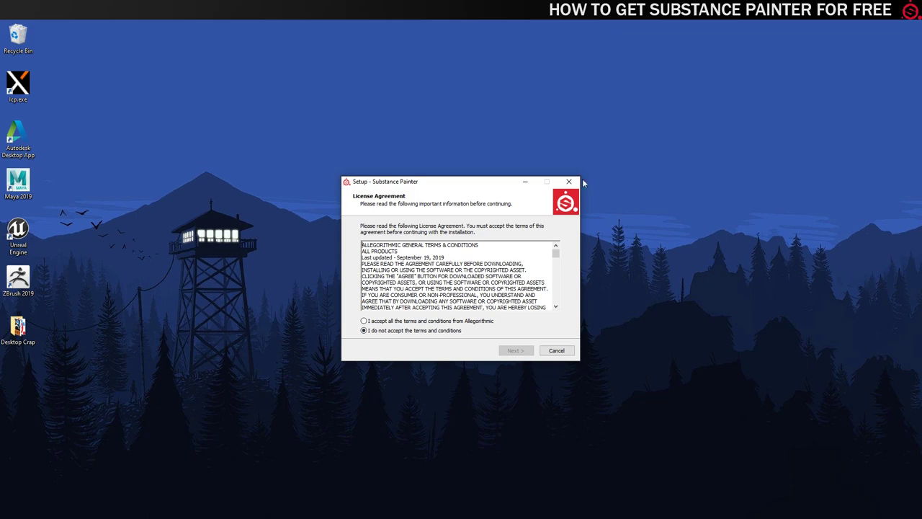
# Accept all licence terms, set the desktop shortcut option, and install Substance Painter.
pyautogui.moveTo(556, 257); pyautogui.dragTo(556, 306)
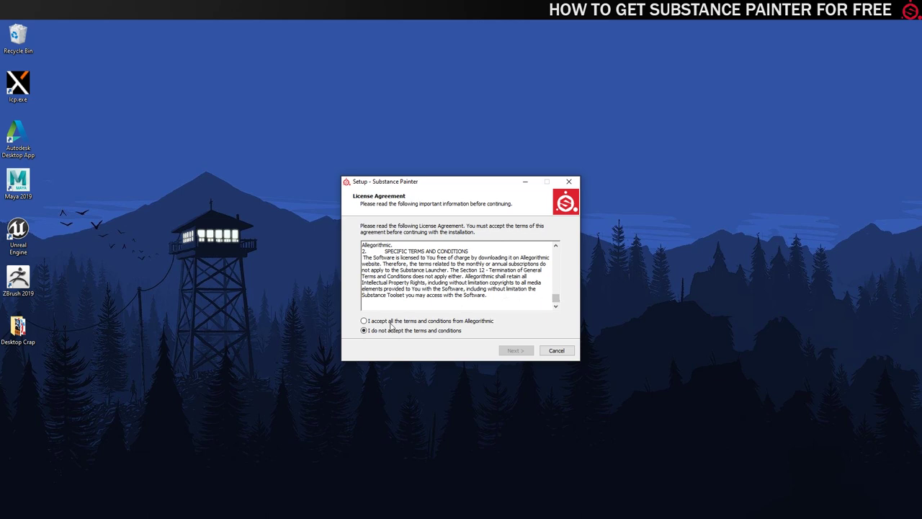
pyautogui.click(390, 322)
pyautogui.click(516, 351)
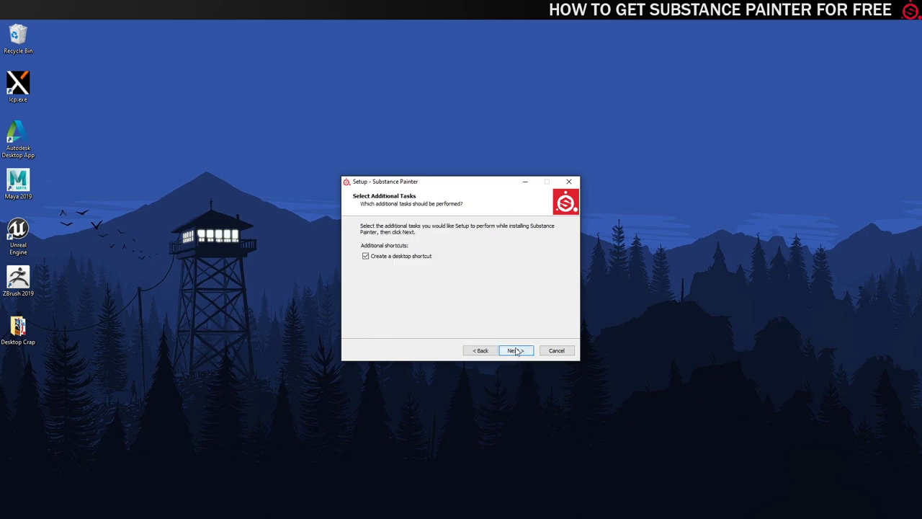
pyautogui.click(375, 257)
pyautogui.click(524, 351)
pyautogui.click(524, 353)
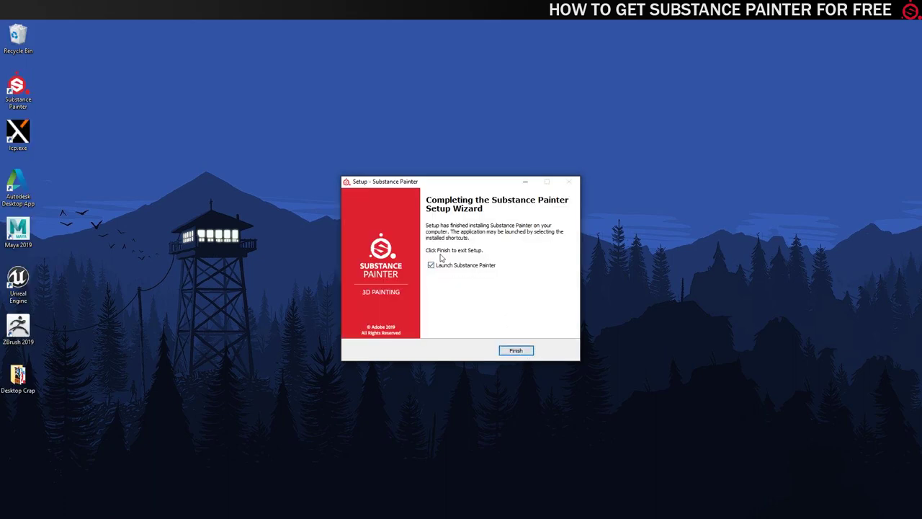
# Finish setup to launch Substance Painter 2019.2.3 and close its Welcome screen.
pyautogui.click(517, 351)
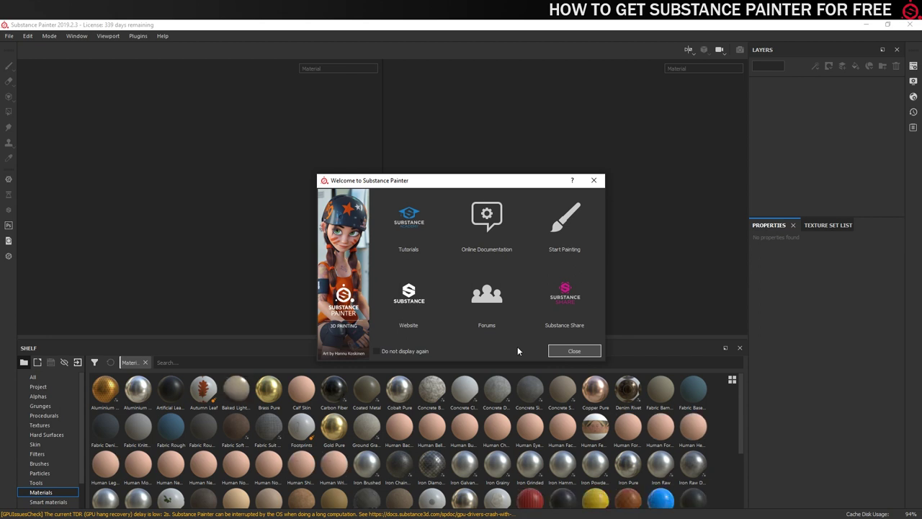
pyautogui.click(574, 351)
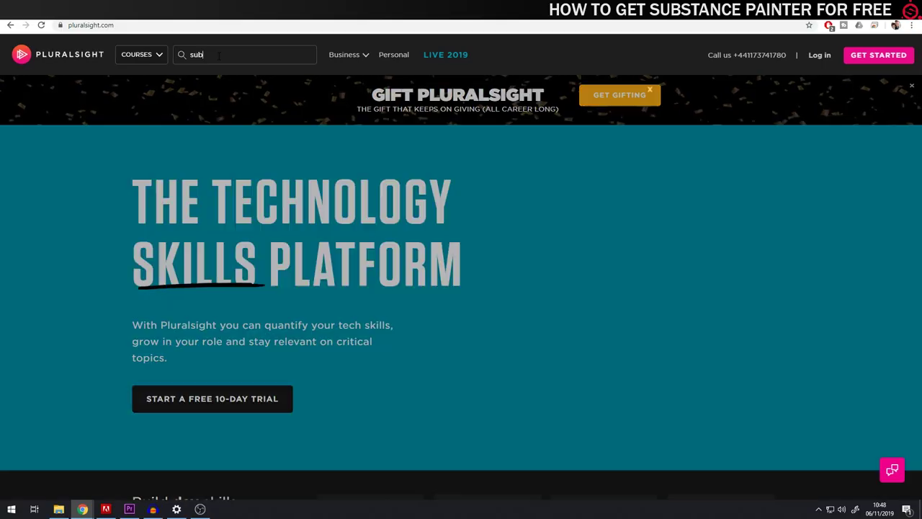
# Search Pluralsight for 'substance painter', open Substance Painter Fundamentals, and play its Course Overview.
pyautogui.write('ta')
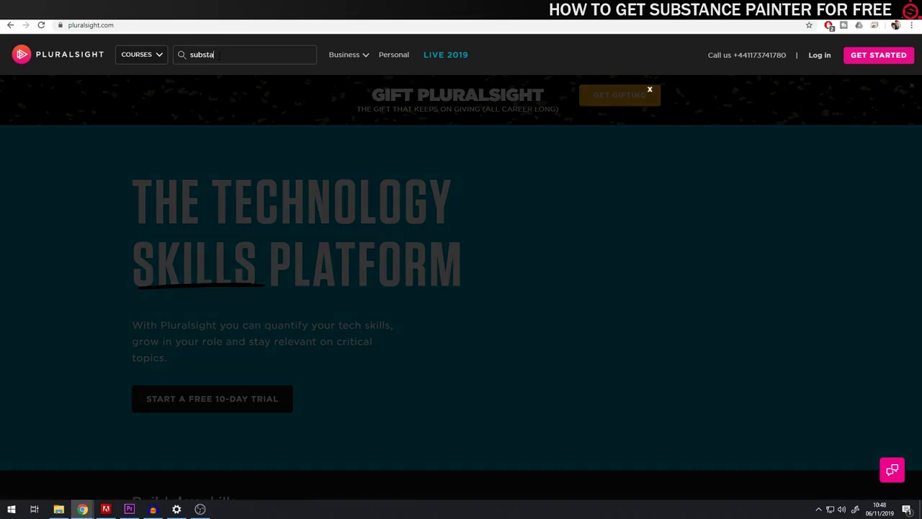
pyautogui.write('nce painter')
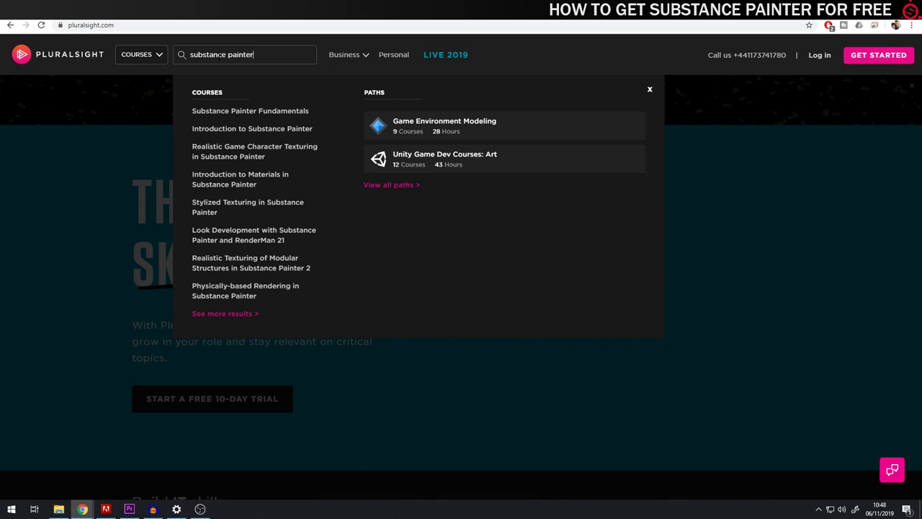
pyautogui.click(261, 112)
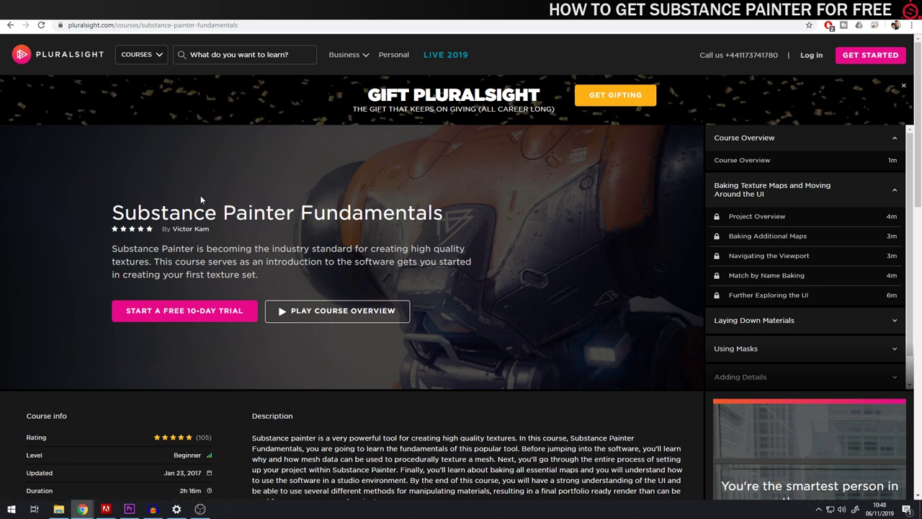
pyautogui.click(337, 311)
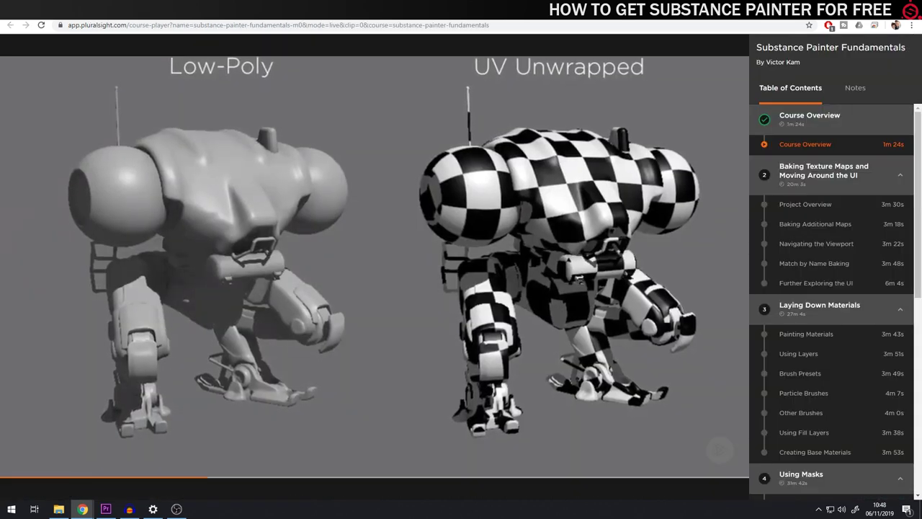